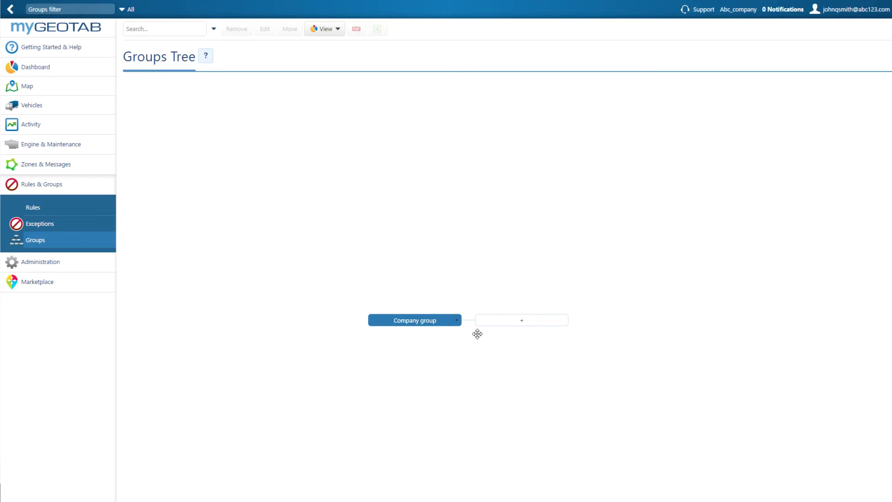
Create a new group named 'Region' directly under Company group and save it
{"action": "left_click", "coordinate": [520, 320]}
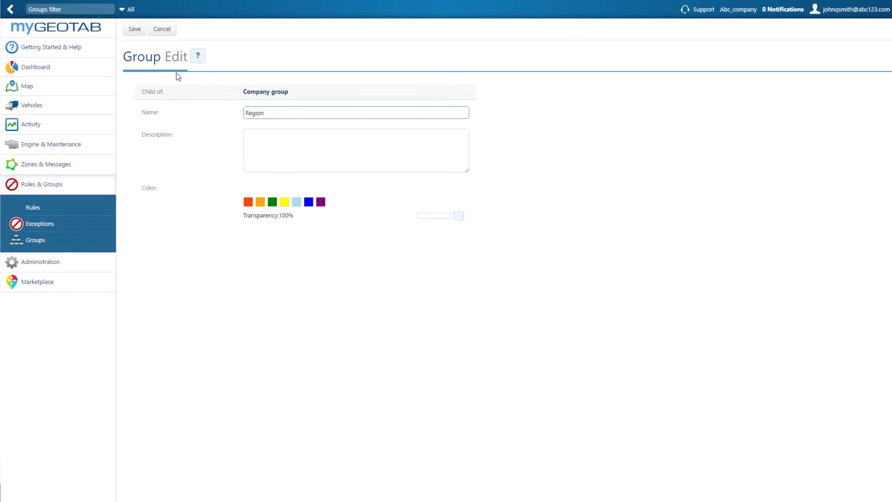
{"action": "left_click", "coordinate": [131, 33]}
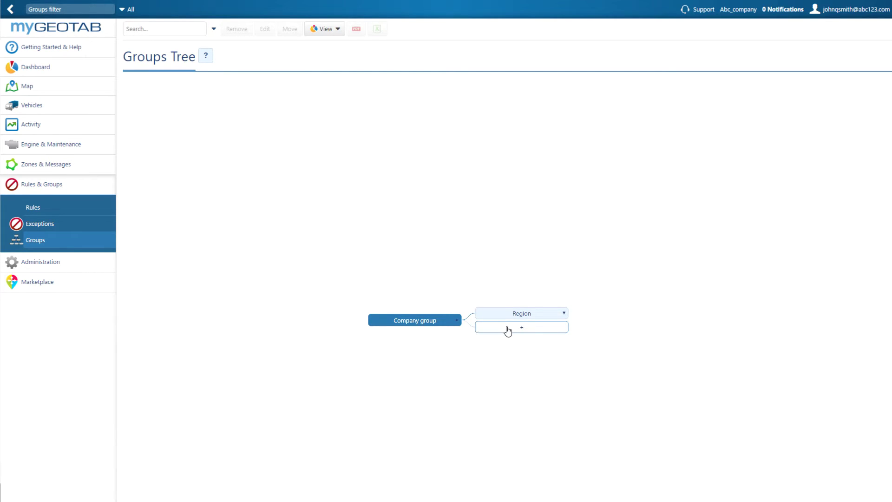
Add the 'West' and 'East' subgroups under Region, saving each one
{"action": "left_click", "coordinate": [527, 313]}
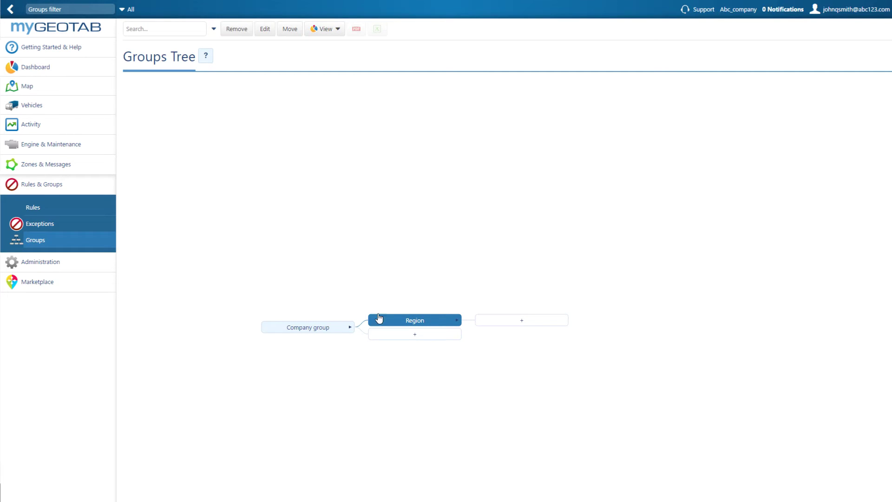
{"action": "left_click", "coordinate": [502, 326]}
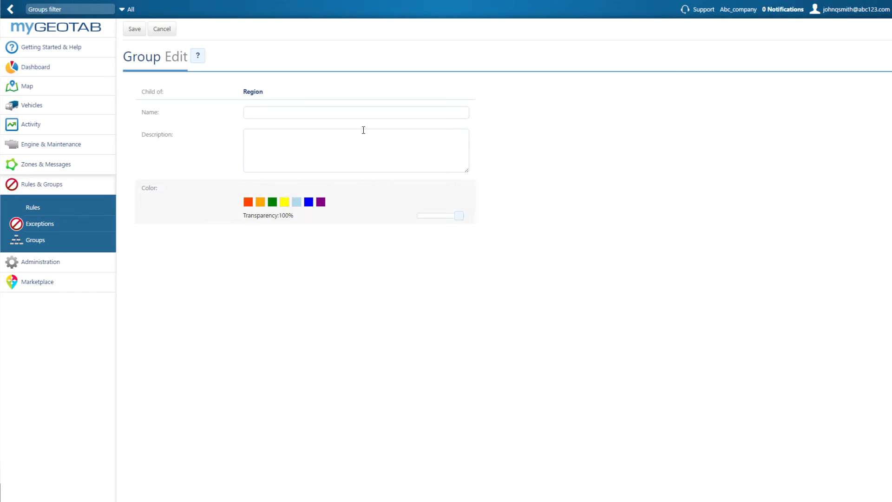
{"action": "left_click", "coordinate": [407, 111]}
{"action": "type", "text": "West"}
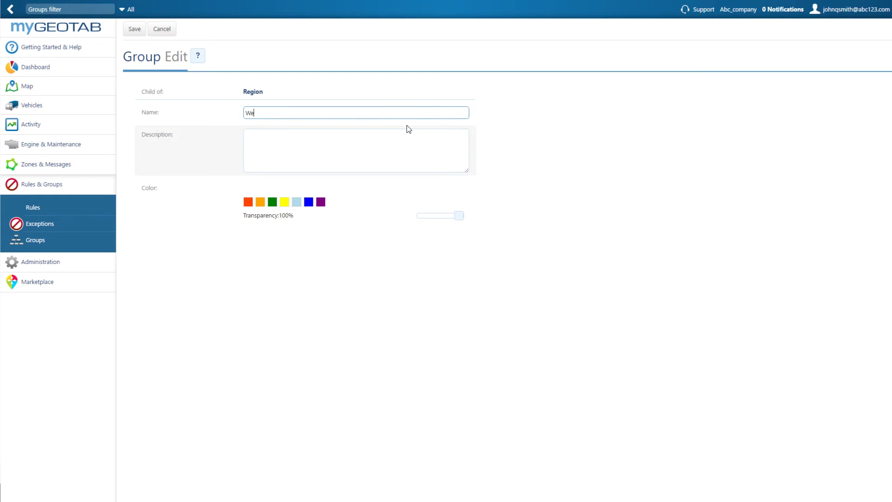
{"action": "left_click", "coordinate": [135, 30]}
{"action": "left_click", "coordinate": [527, 329]}
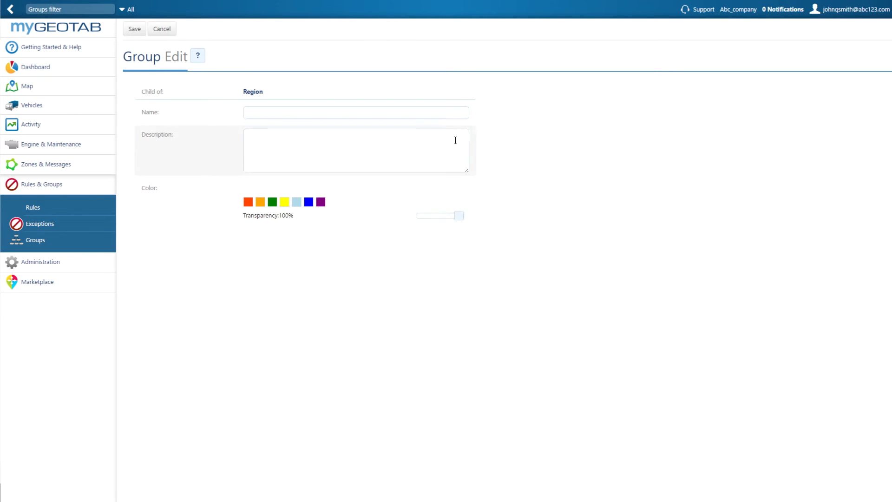
{"action": "left_click", "coordinate": [437, 113]}
{"action": "type", "text": "East"}
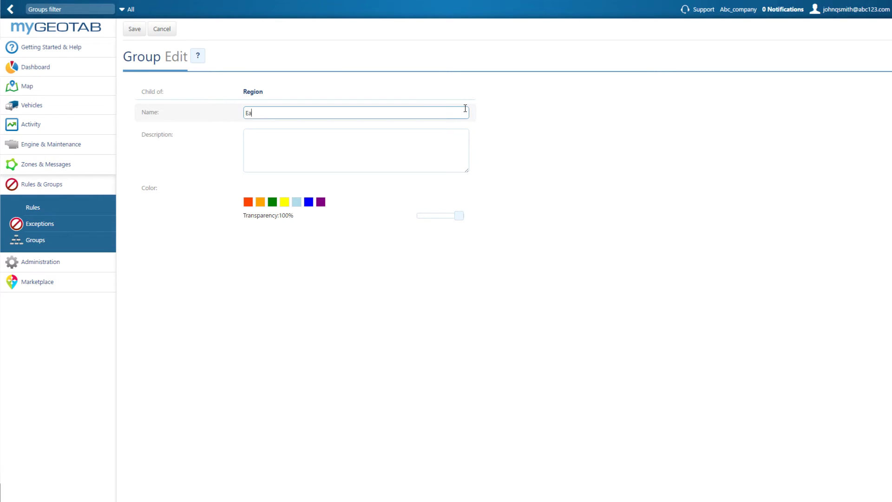
{"action": "left_click", "coordinate": [136, 30]}
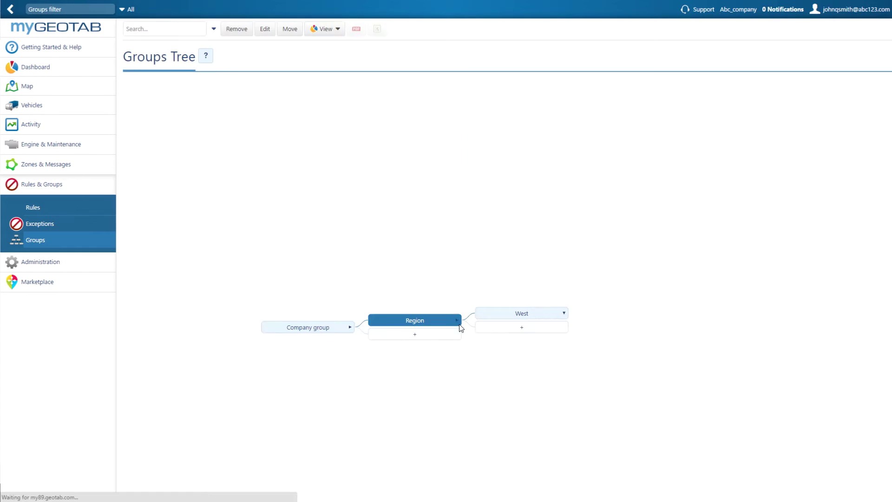
Add the 'North' and 'south' subgroups under Region, saving each one
{"action": "left_click", "coordinate": [518, 336]}
{"action": "left_click", "coordinate": [332, 113]}
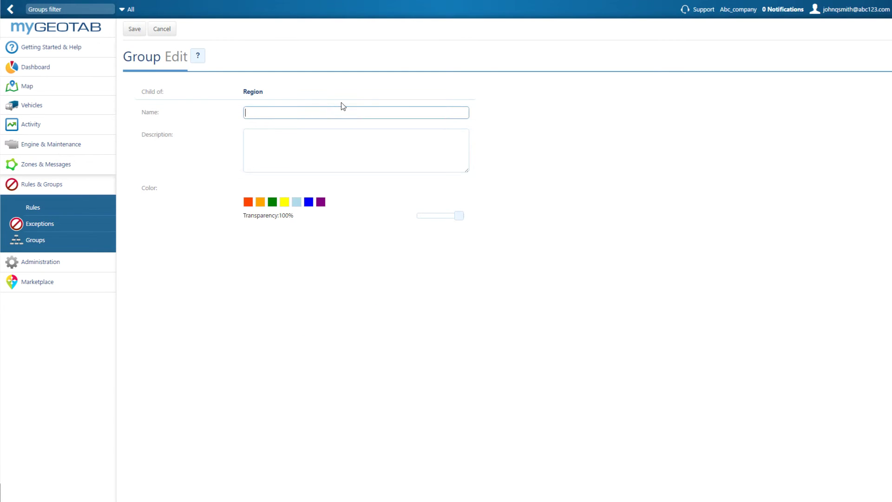
{"action": "type", "text": "North"}
{"action": "left_click", "coordinate": [135, 30]}
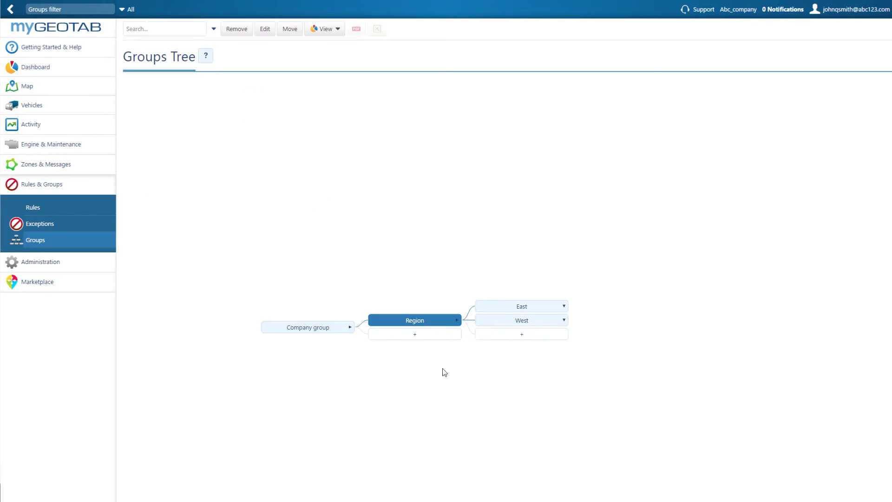
{"action": "left_click", "coordinate": [522, 342]}
{"action": "left_click", "coordinate": [261, 112]}
{"action": "type", "text": "s"}
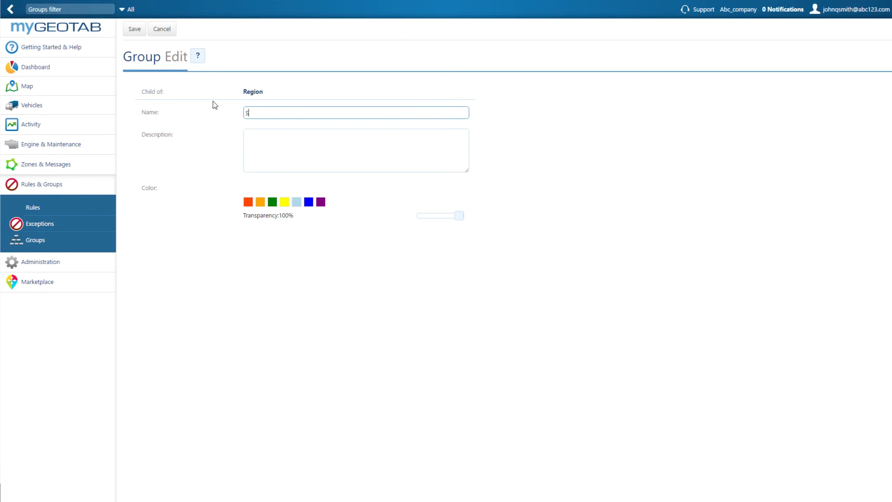
{"action": "type", "text": "outh"}
{"action": "left_click", "coordinate": [135, 30]}
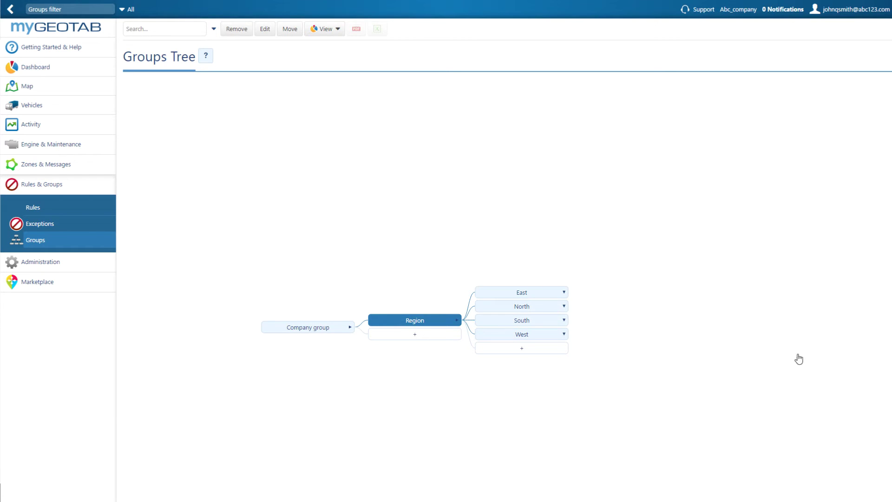
{"action": "left_click", "coordinate": [522, 293]}
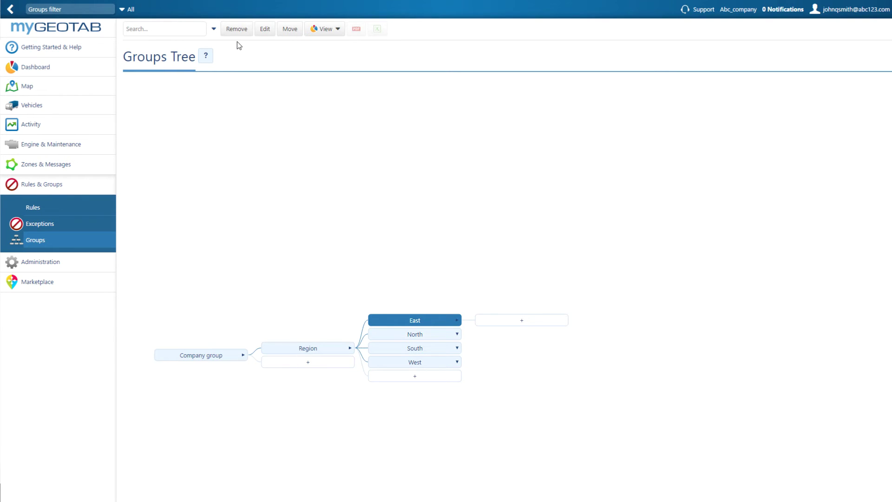
Assign Vehicle 1 to the Region > East group and save the vehicle
{"action": "left_click", "coordinate": [64, 104]}
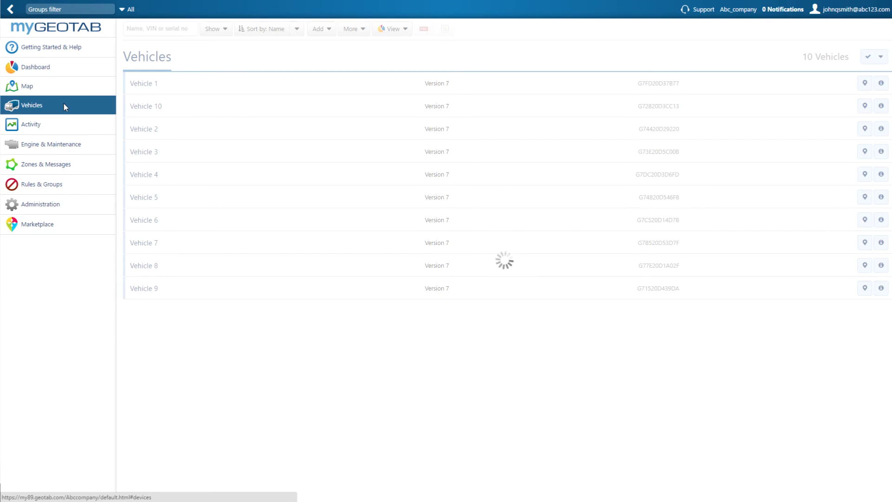
{"action": "left_click", "coordinate": [194, 90]}
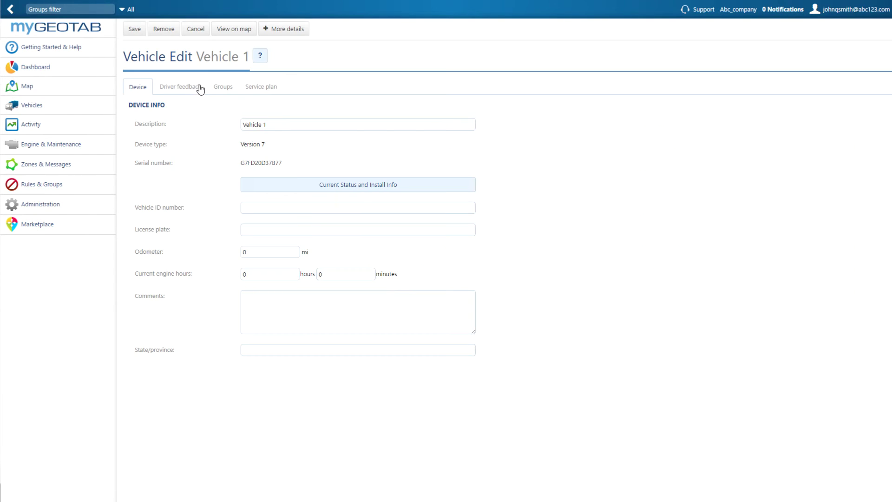
{"action": "left_click", "coordinate": [223, 95]}
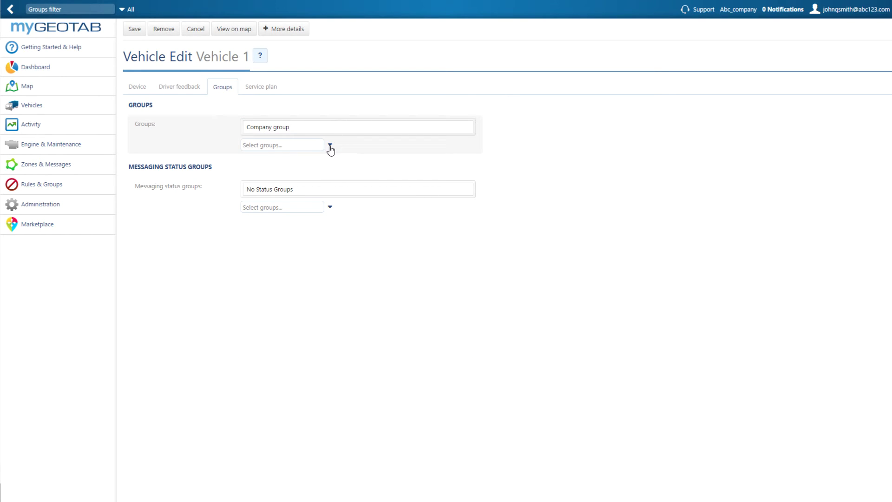
{"action": "left_click", "coordinate": [330, 146]}
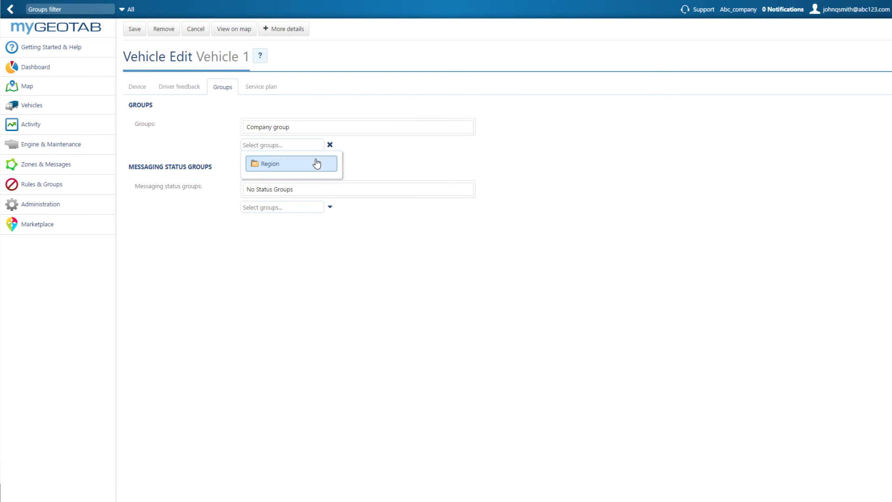
{"action": "left_click", "coordinate": [314, 163]}
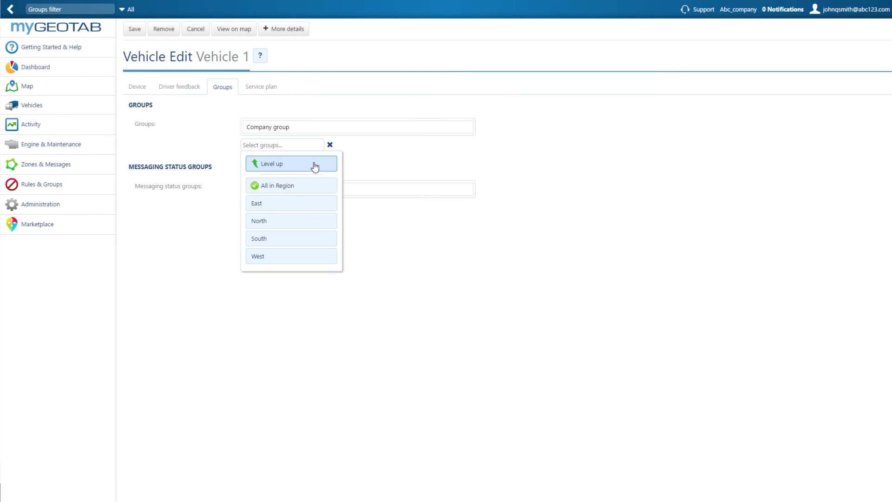
{"action": "left_click", "coordinate": [277, 204]}
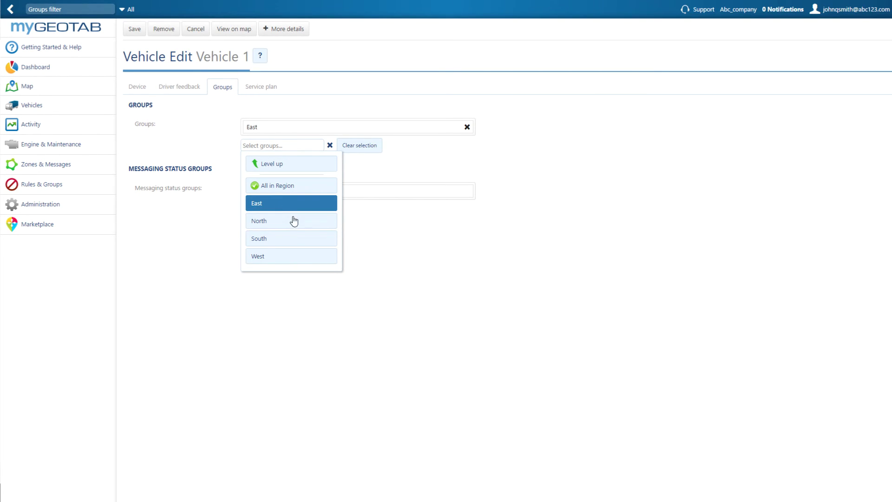
{"action": "left_click", "coordinate": [379, 260]}
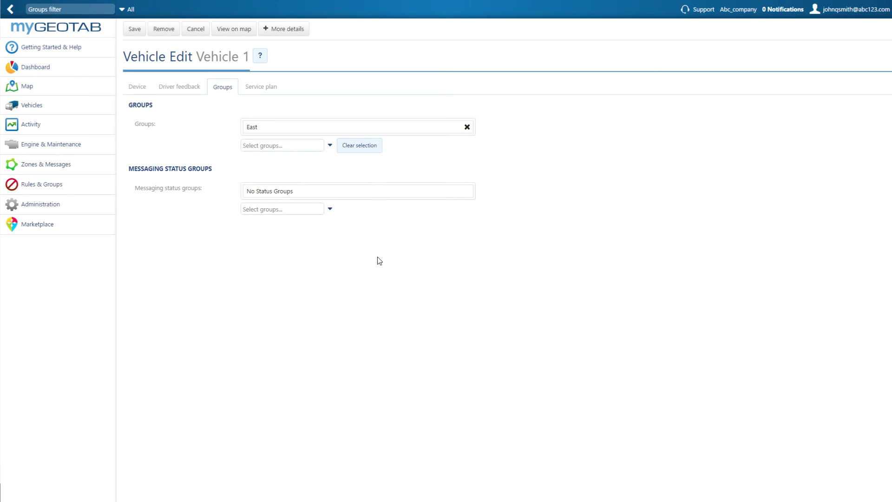
{"action": "left_click", "coordinate": [135, 32]}
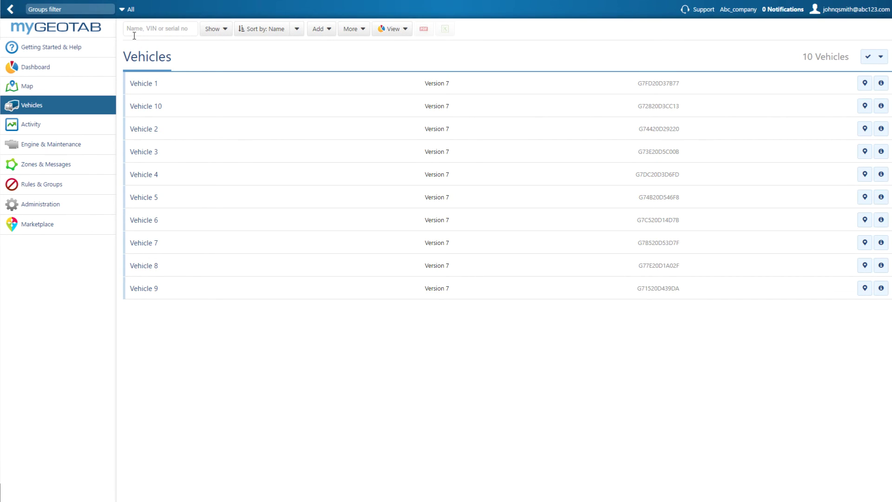
Switch the Vehicles list to 'Select individual' and tick Vehicle 10, Vehicle 2 and Vehicle 3
{"action": "left_click", "coordinate": [867, 60]}
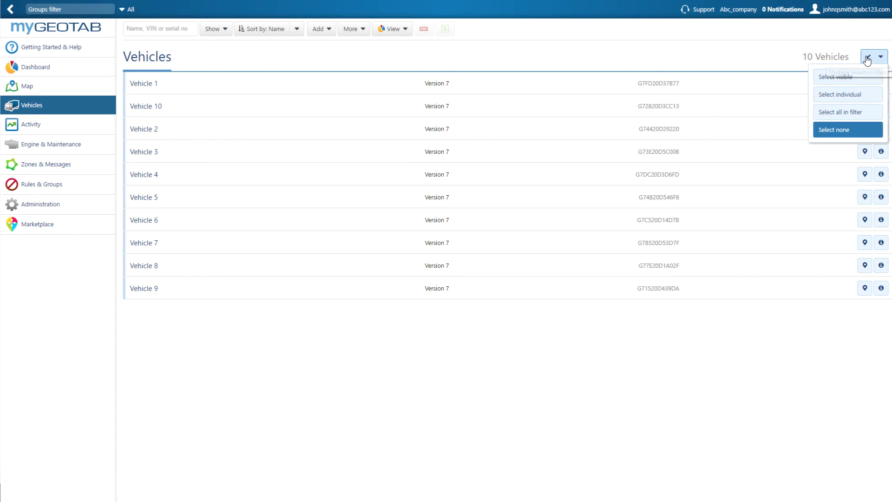
{"action": "left_click", "coordinate": [854, 92]}
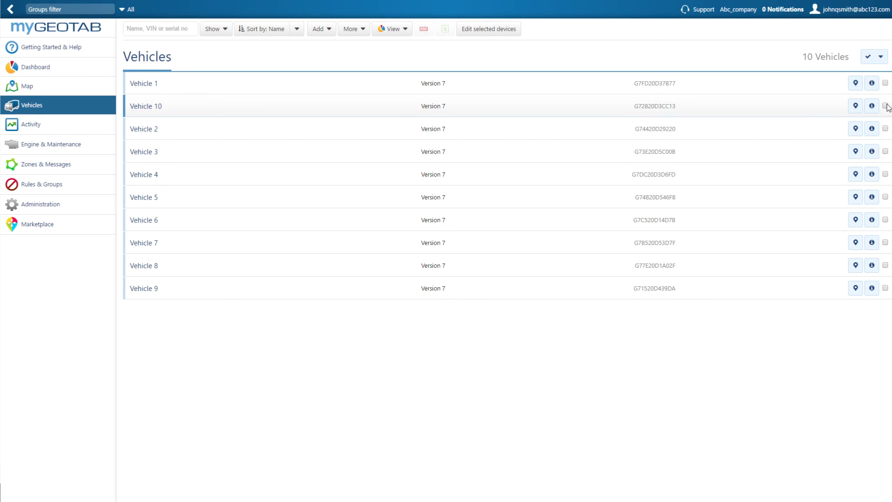
{"action": "left_click", "coordinate": [885, 106]}
{"action": "left_click", "coordinate": [886, 129]}
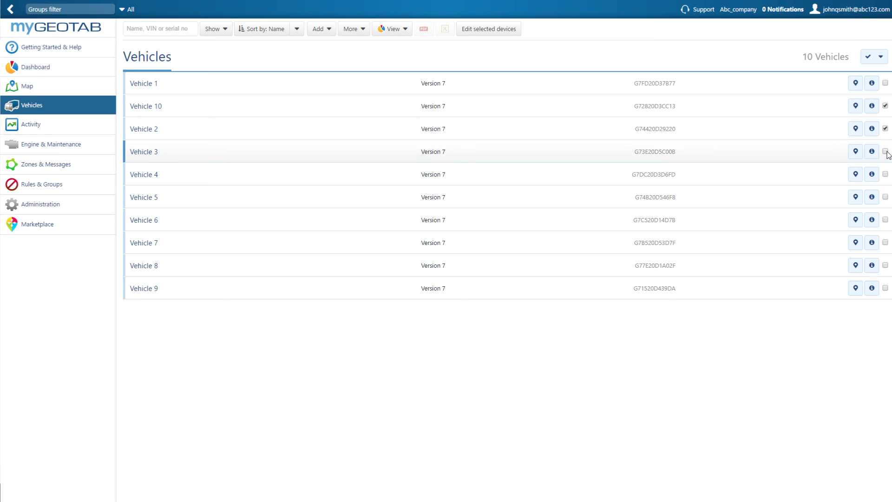
{"action": "left_click", "coordinate": [885, 152]}
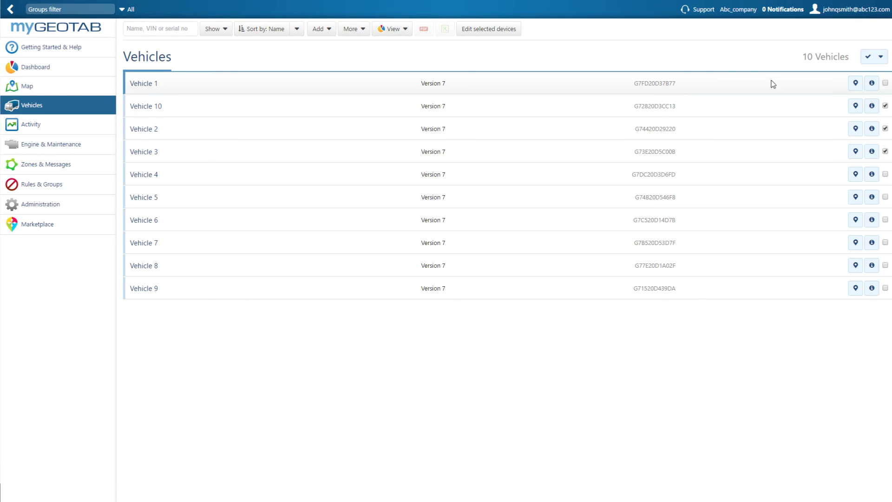
Bulk-edit the three vehicles with Add Groups, adding Region > North, then save and accept
{"action": "left_click", "coordinate": [484, 32]}
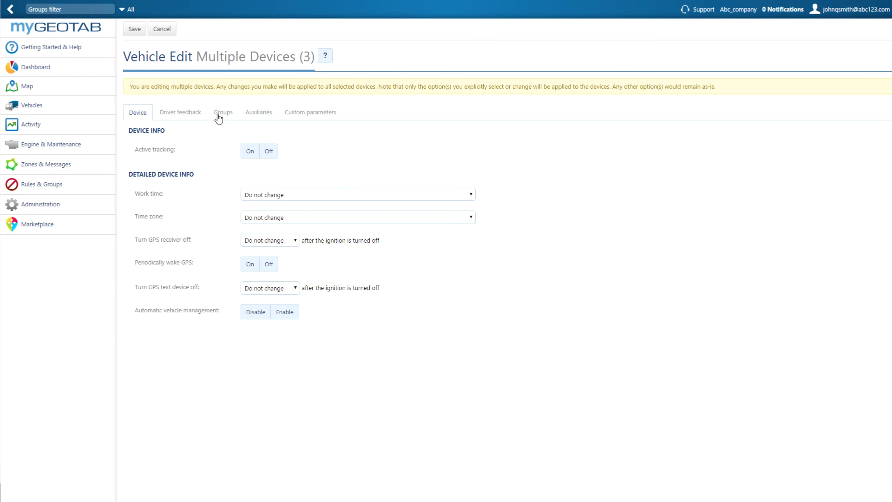
{"action": "left_click", "coordinate": [218, 117]}
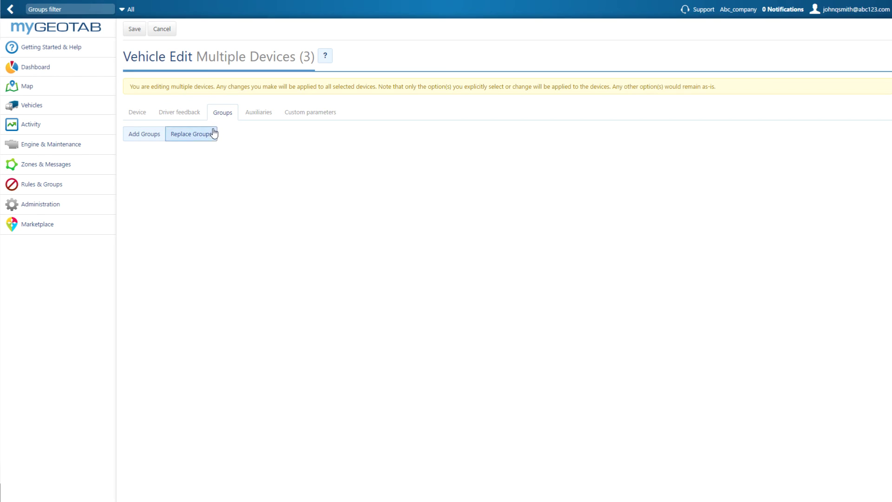
{"action": "left_click", "coordinate": [177, 137]}
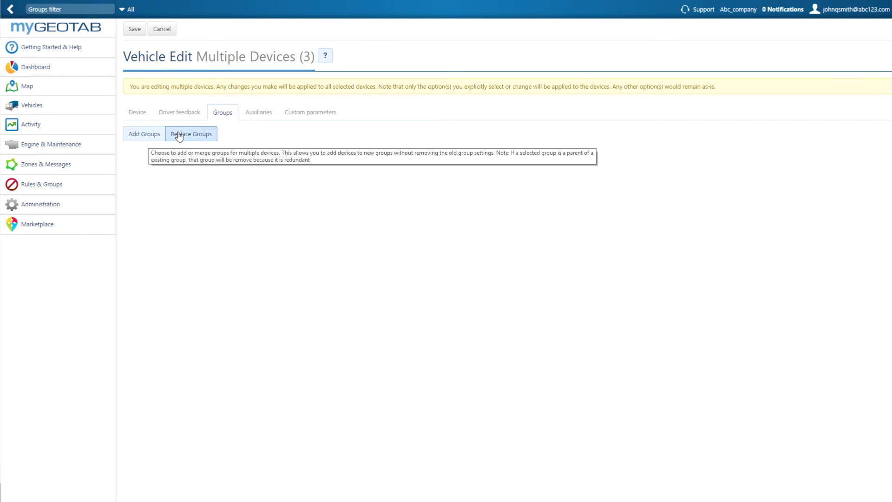
{"action": "left_click", "coordinate": [159, 136]}
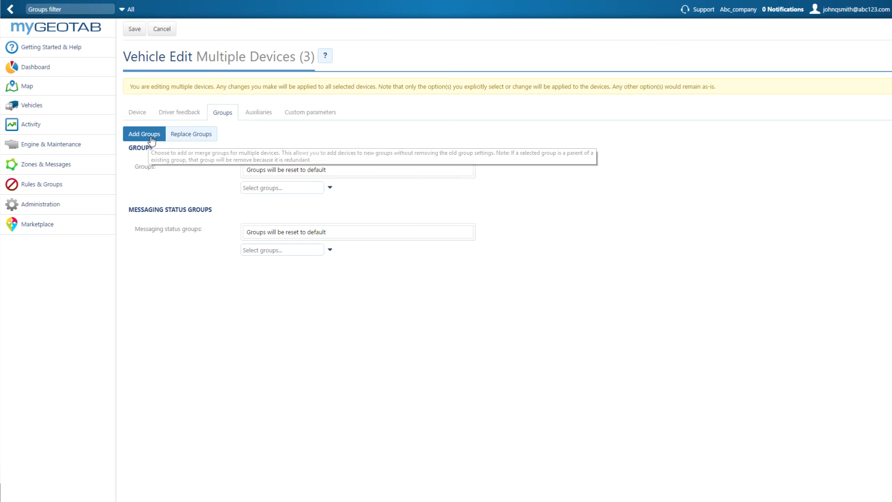
{"action": "left_click", "coordinate": [329, 189]}
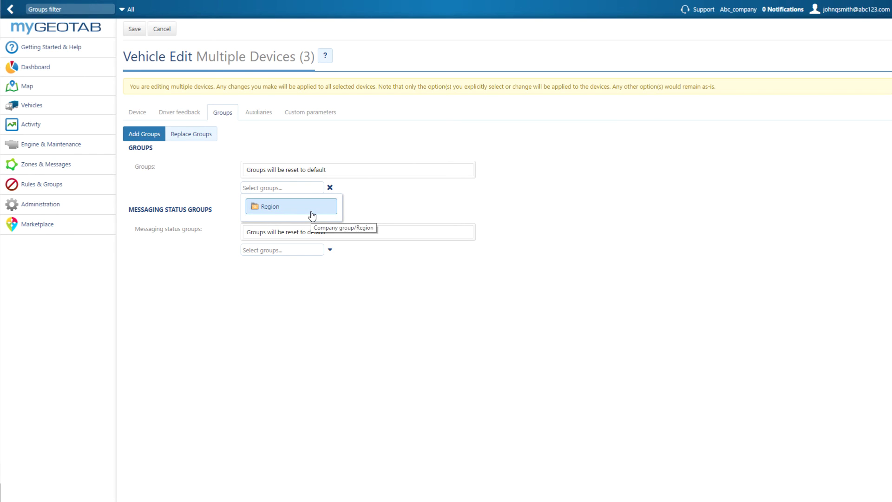
{"action": "left_click", "coordinate": [312, 215]}
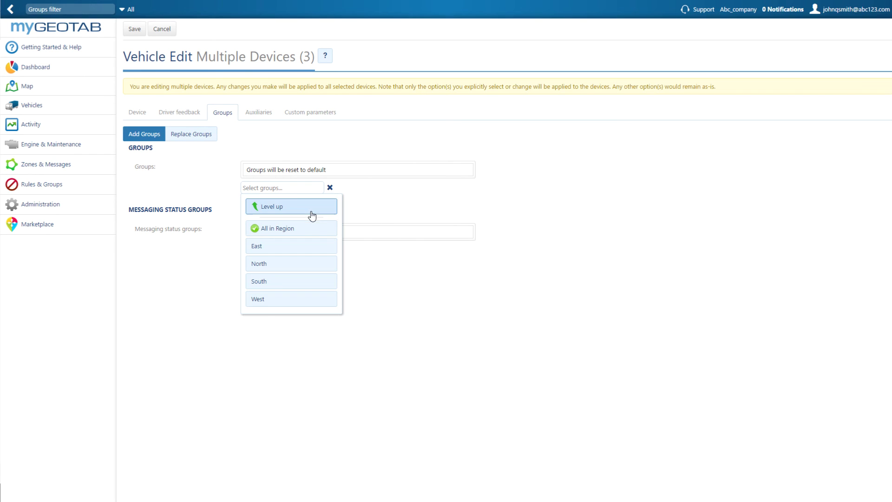
{"action": "left_click", "coordinate": [296, 263]}
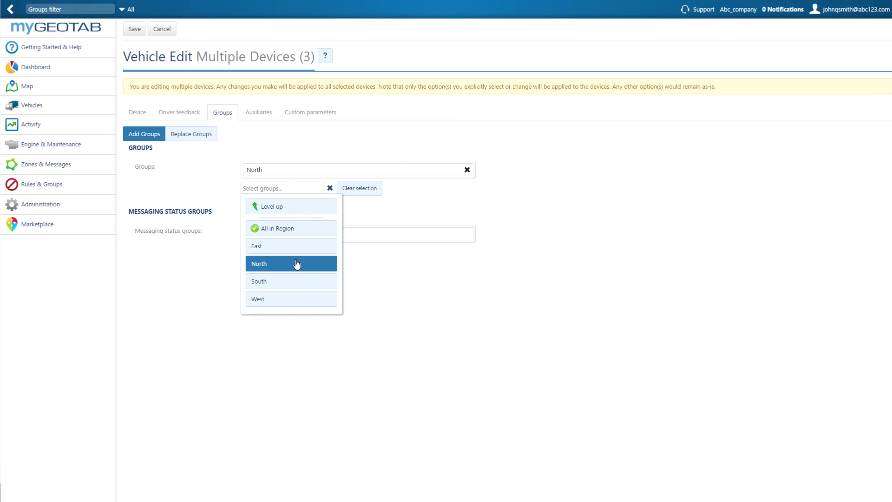
{"action": "left_click", "coordinate": [179, 284]}
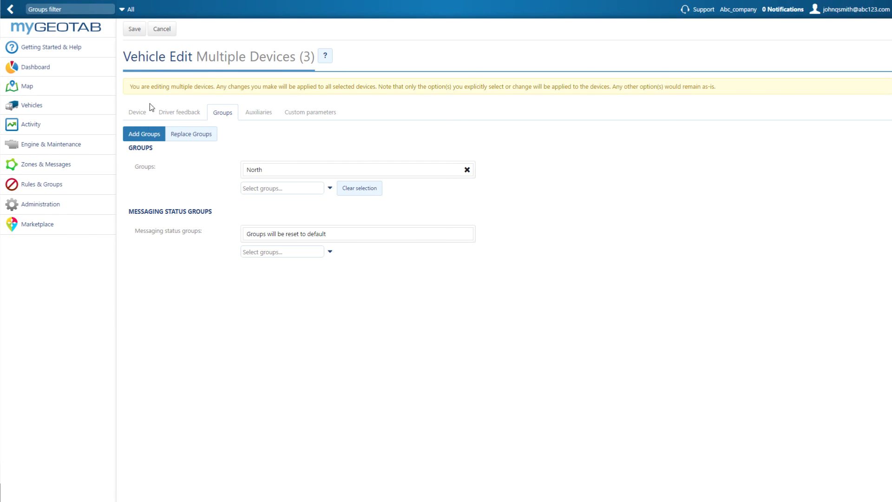
{"action": "left_click", "coordinate": [134, 30]}
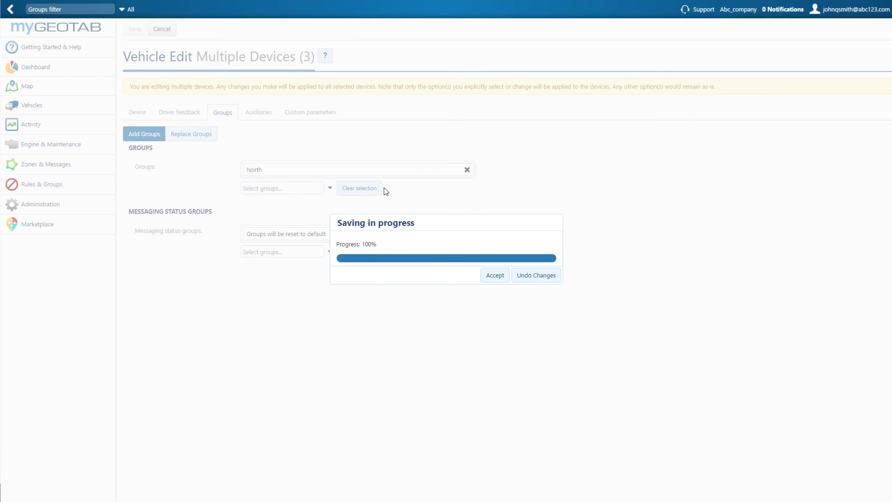
{"action": "left_click", "coordinate": [494, 278]}
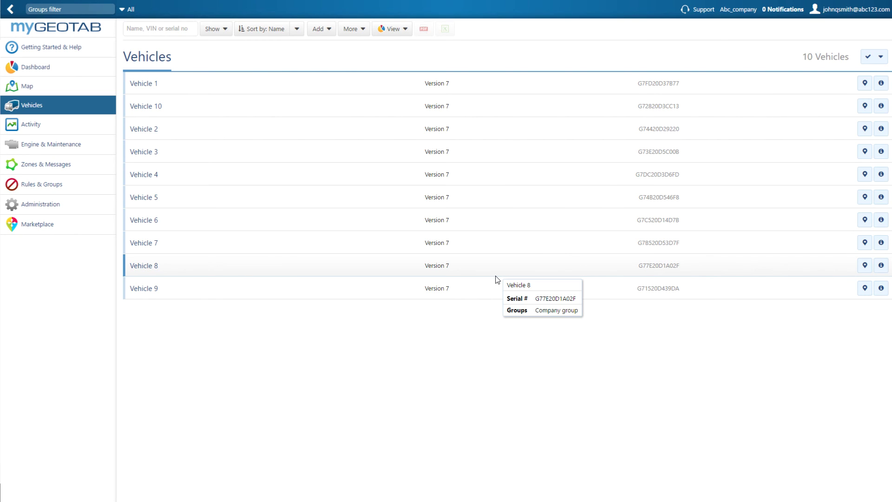